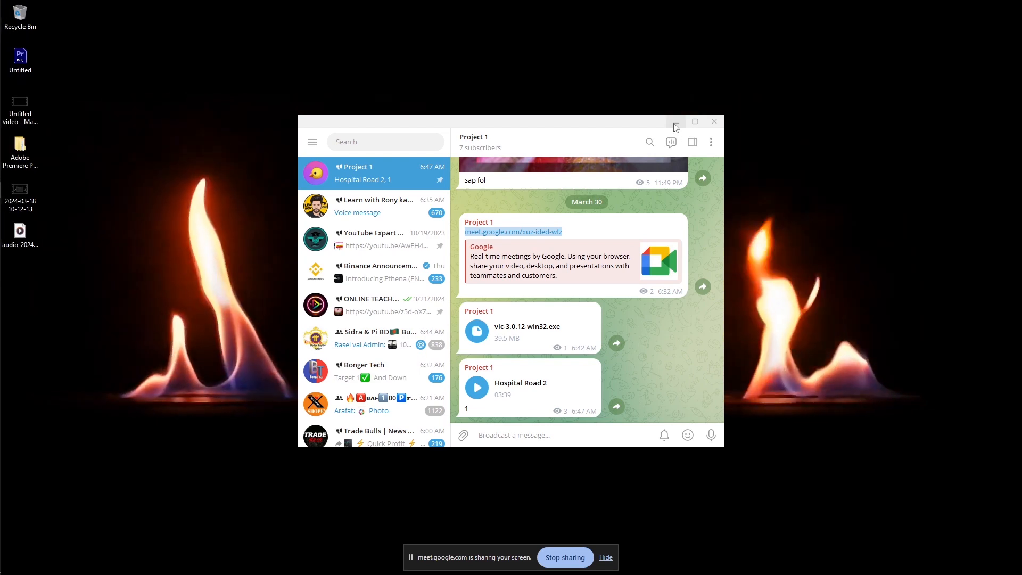
Step: Launch VLC media player, dismiss its update notice and move its window to the middle of the desktop
click(676, 127)
click(16, 24)
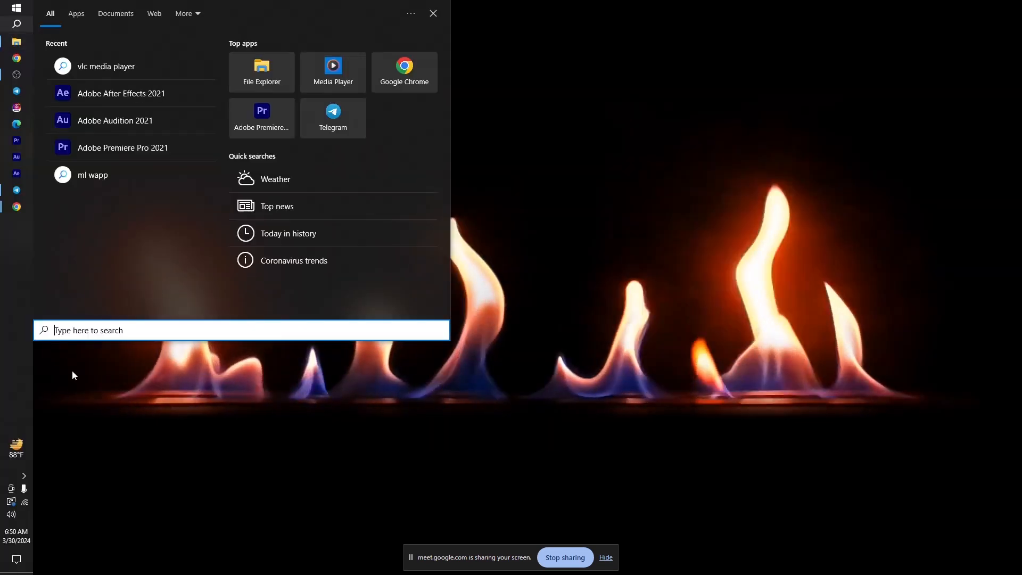
text(v)
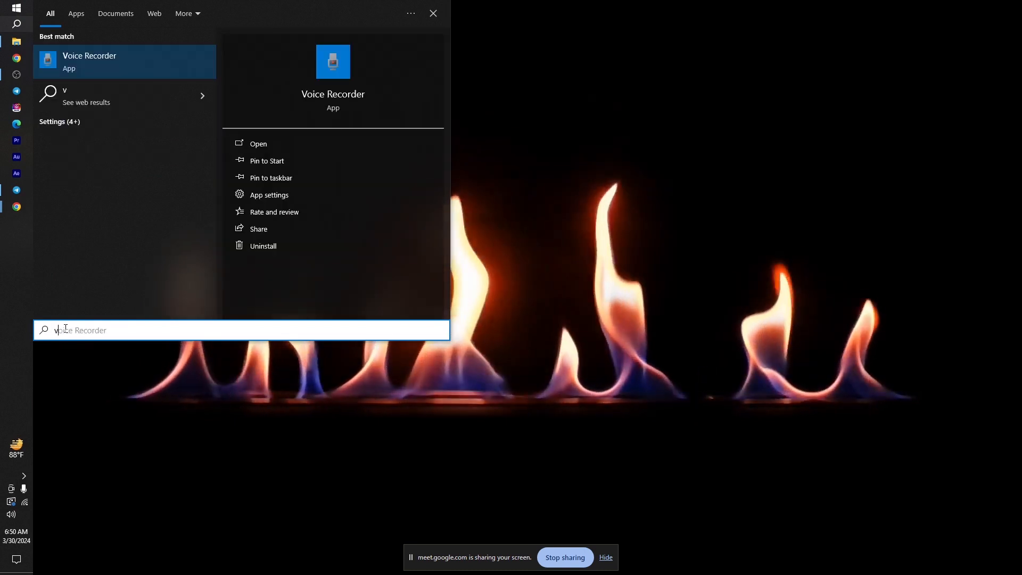
text(lc)
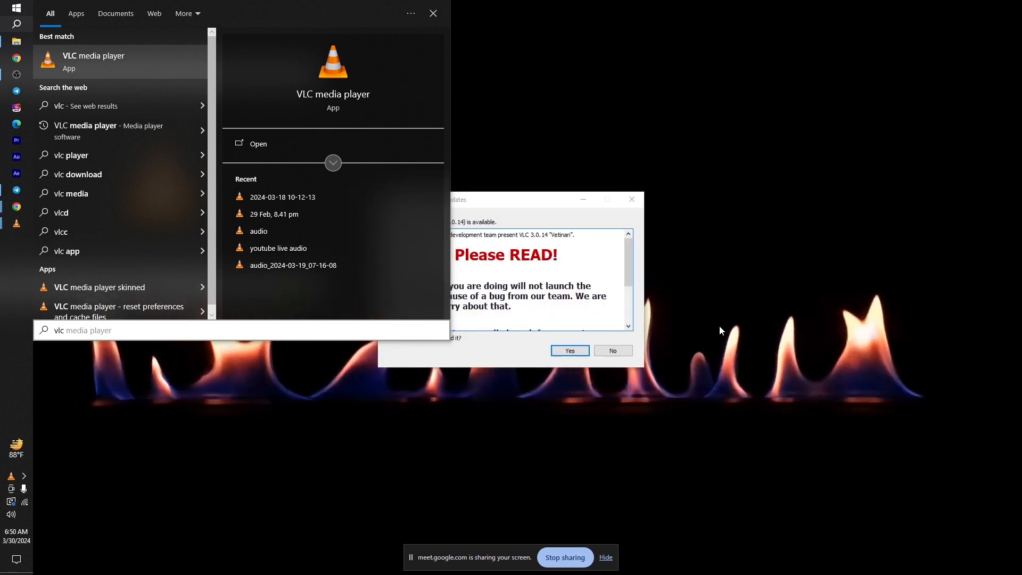
click(442, 12)
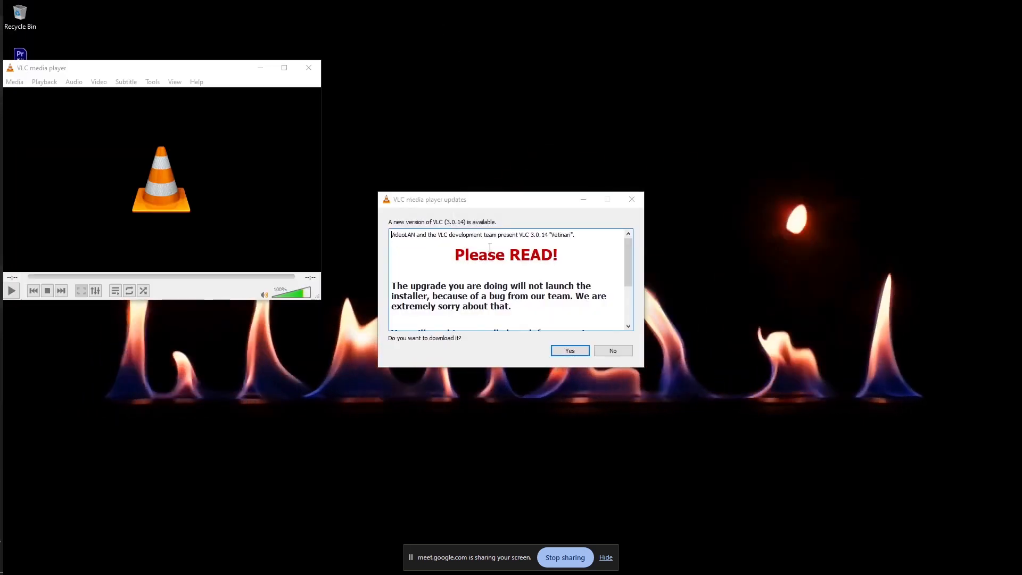
click(632, 199)
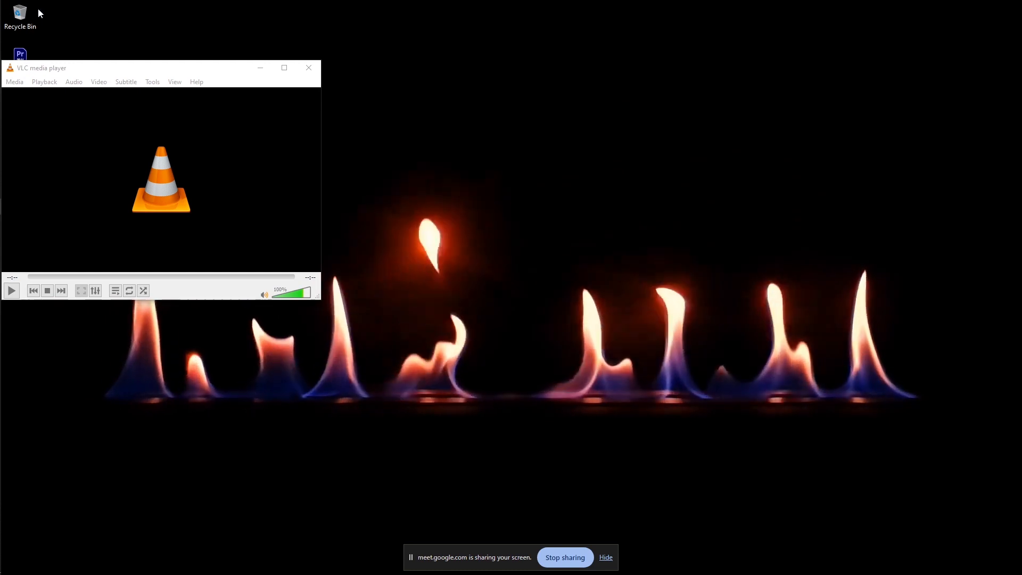
drag(112, 71, 464, 81)
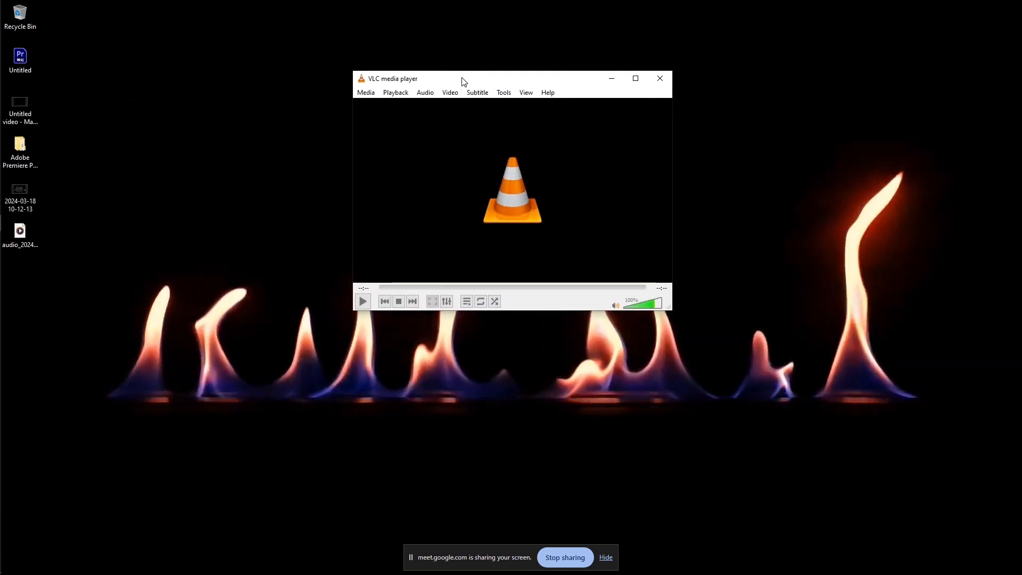
Step: Play the desktop's .ogg audio file in VLC media player, sampling it near 00:24 and 00:09, and close that player
double_click(20, 238)
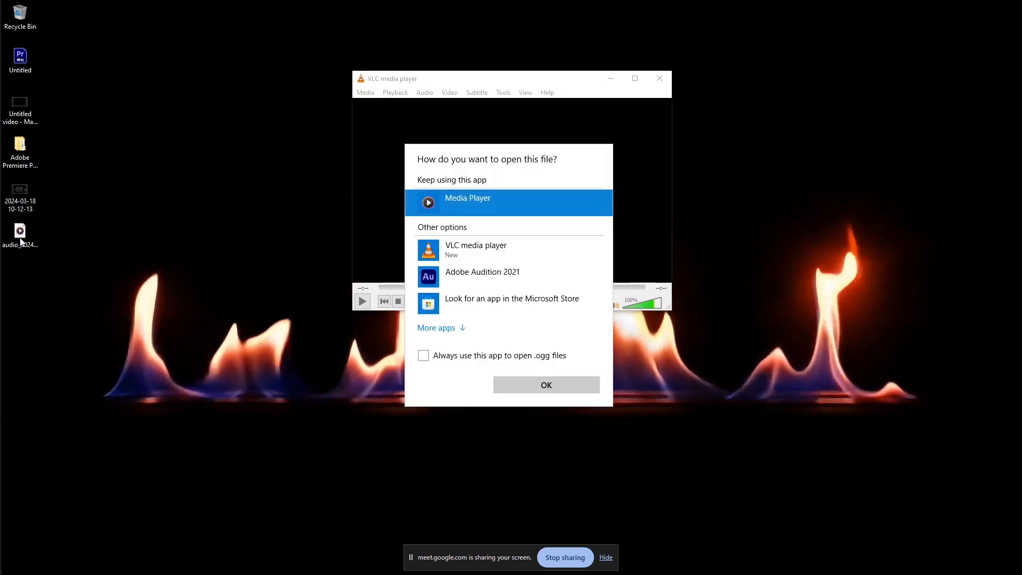
click(464, 261)
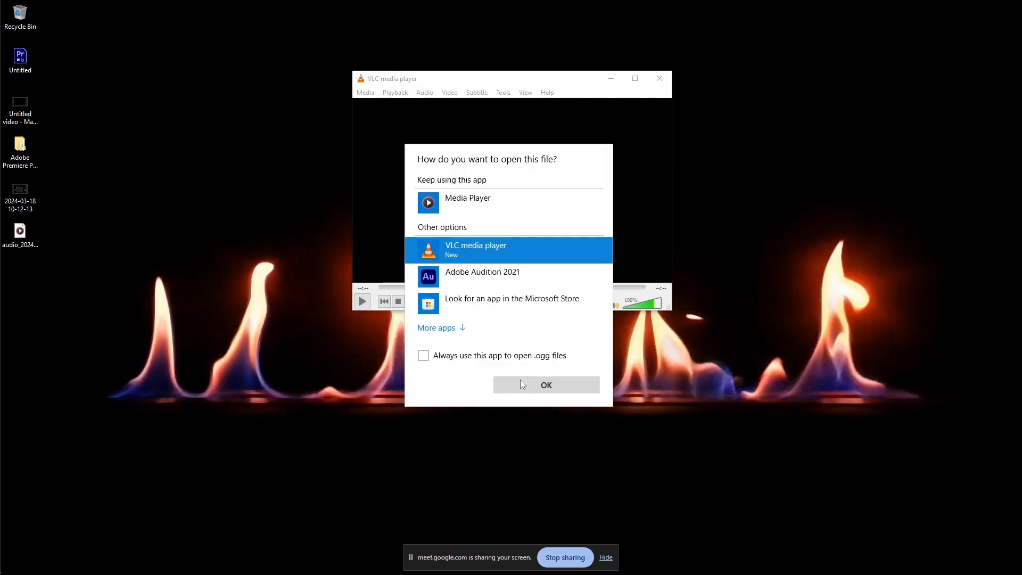
click(525, 386)
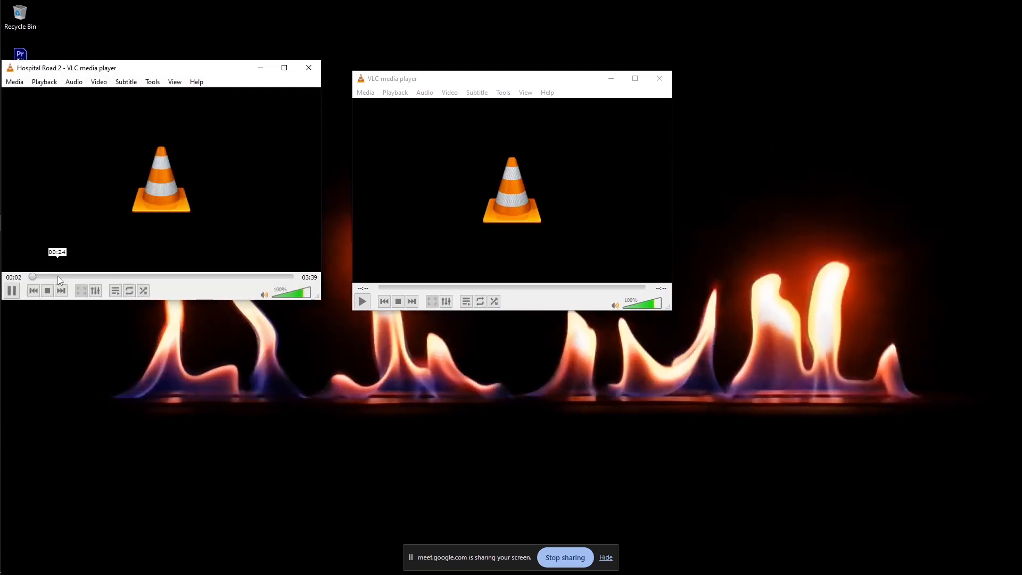
click(58, 276)
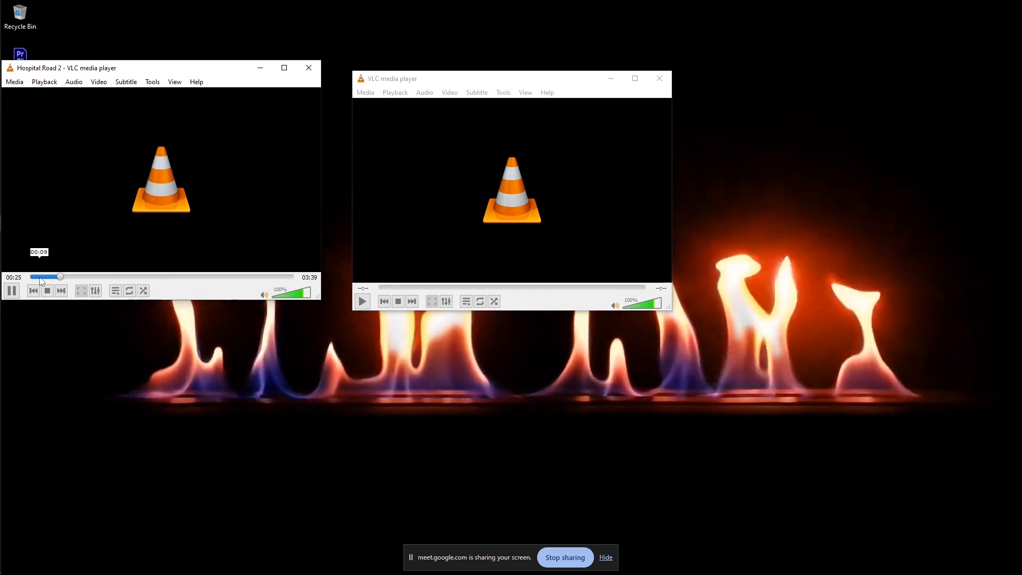
click(39, 277)
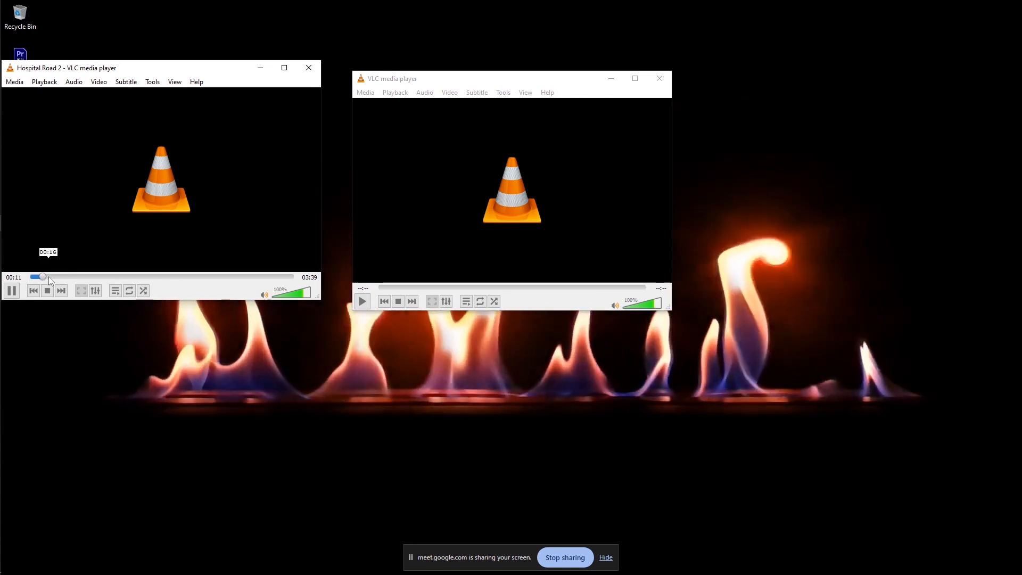
click(307, 67)
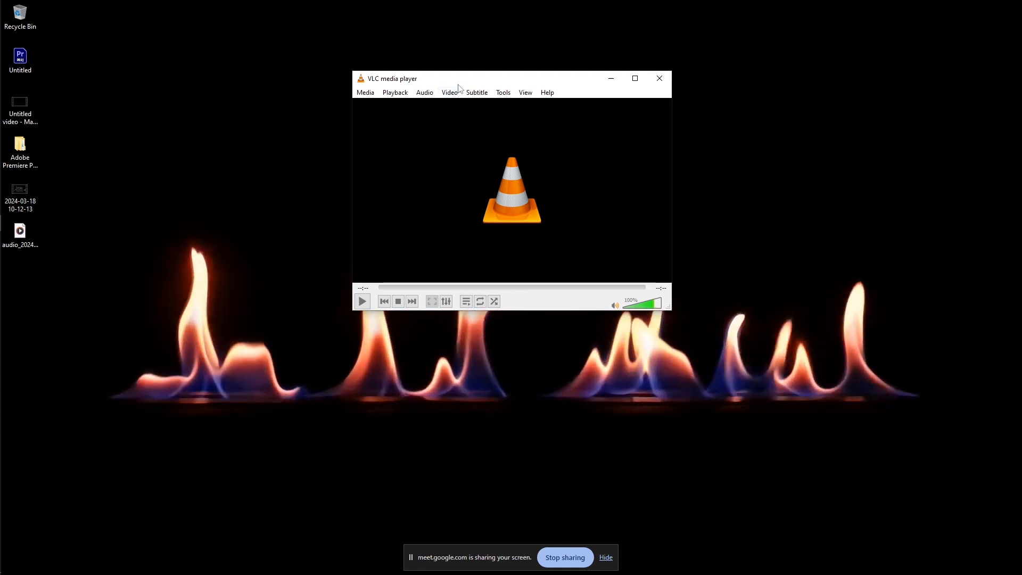
drag(457, 80, 441, 108)
Step: Rename the audio file on the desktop as 1111
click(21, 234)
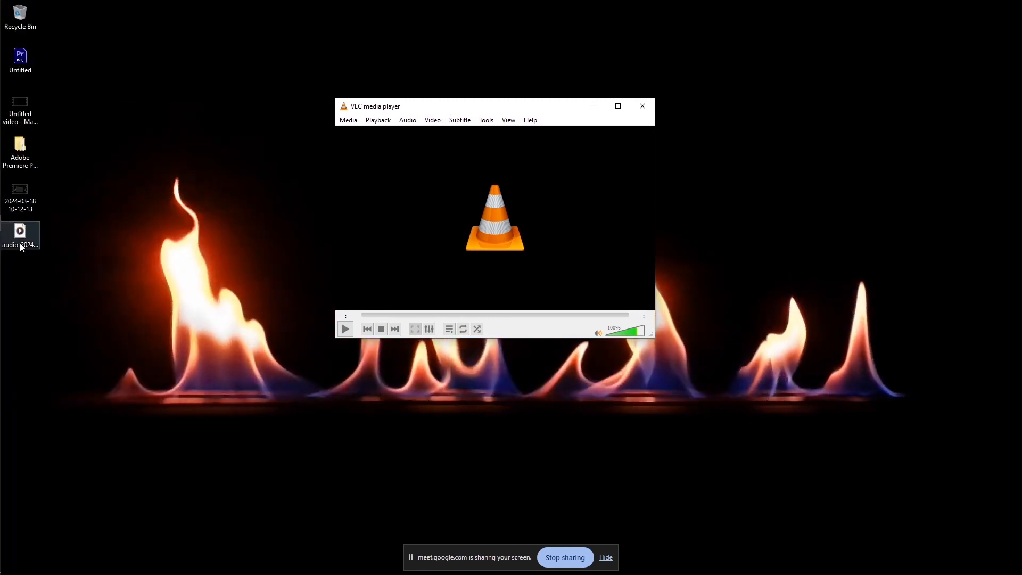
click(20, 252)
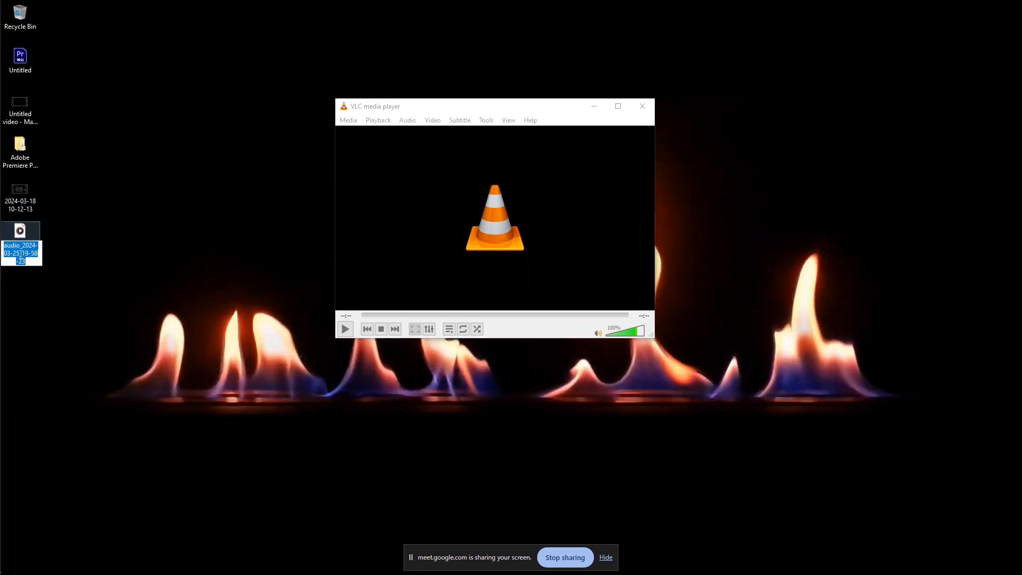
text(1111)
key(Return)
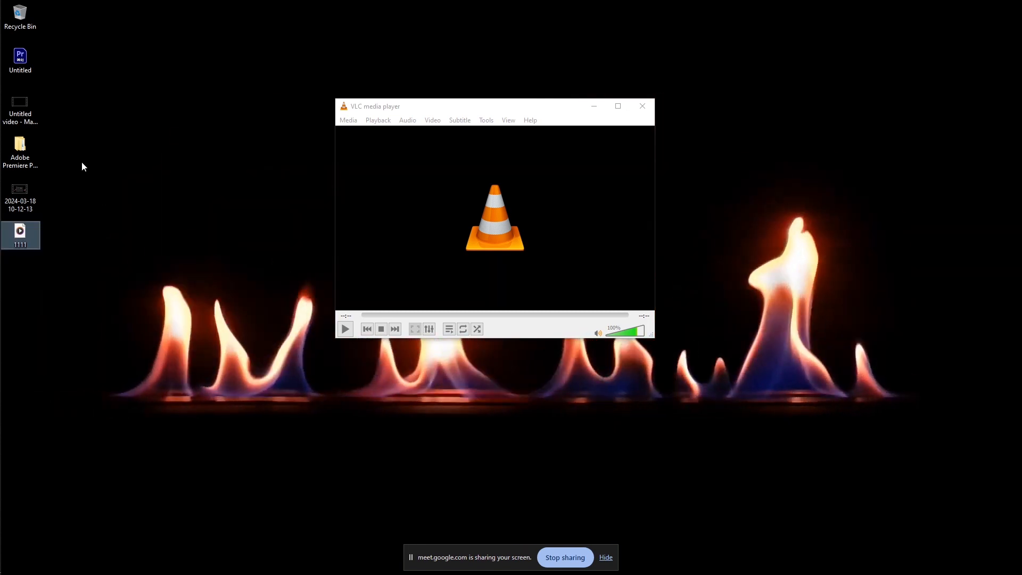
right_click(100, 150)
click(134, 183)
Step: Start a Convert / Save job in VLC with 1111.ogg from the Desktop as its source
click(348, 120)
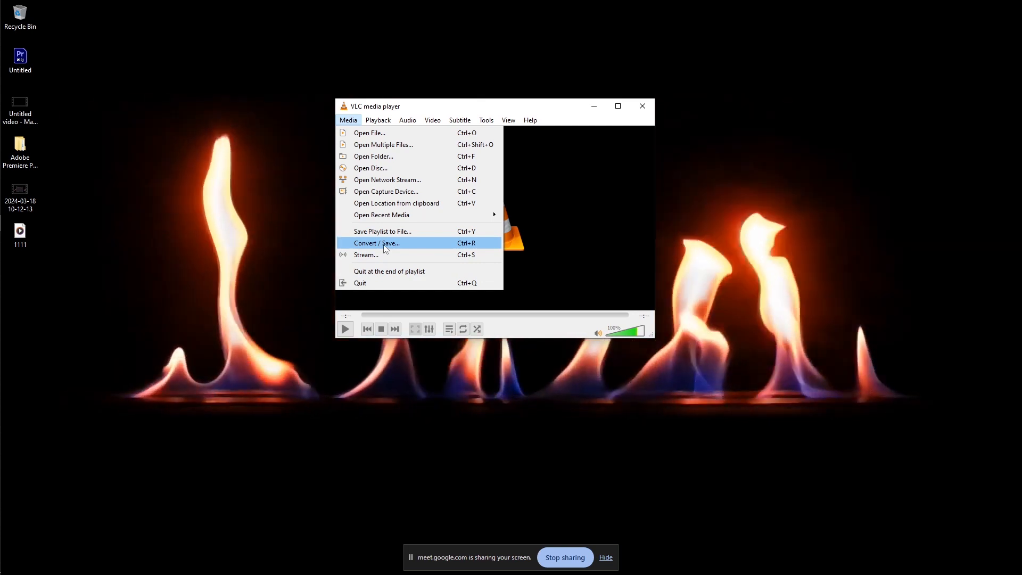
click(385, 243)
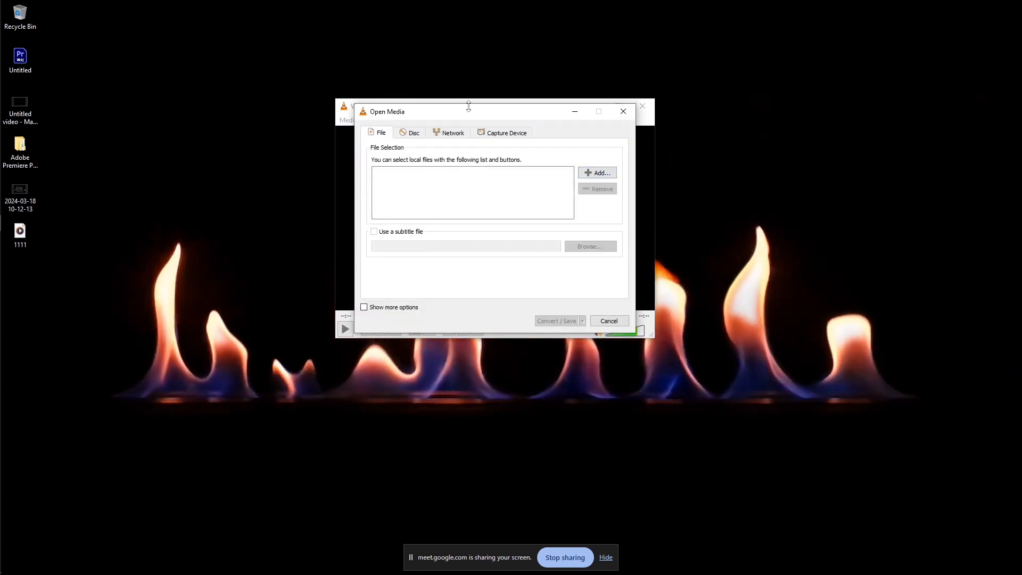
drag(470, 116, 472, 116)
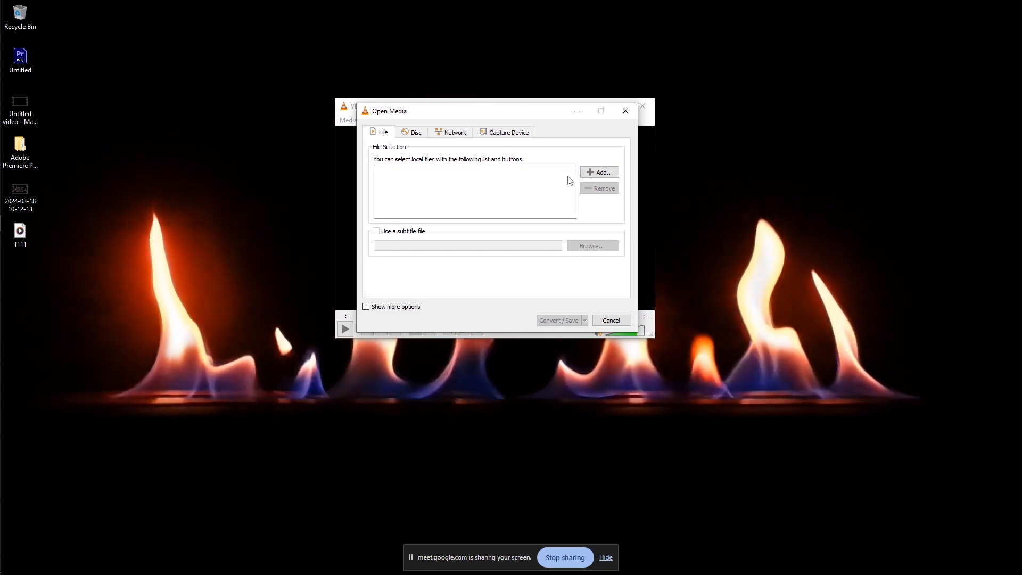
click(602, 174)
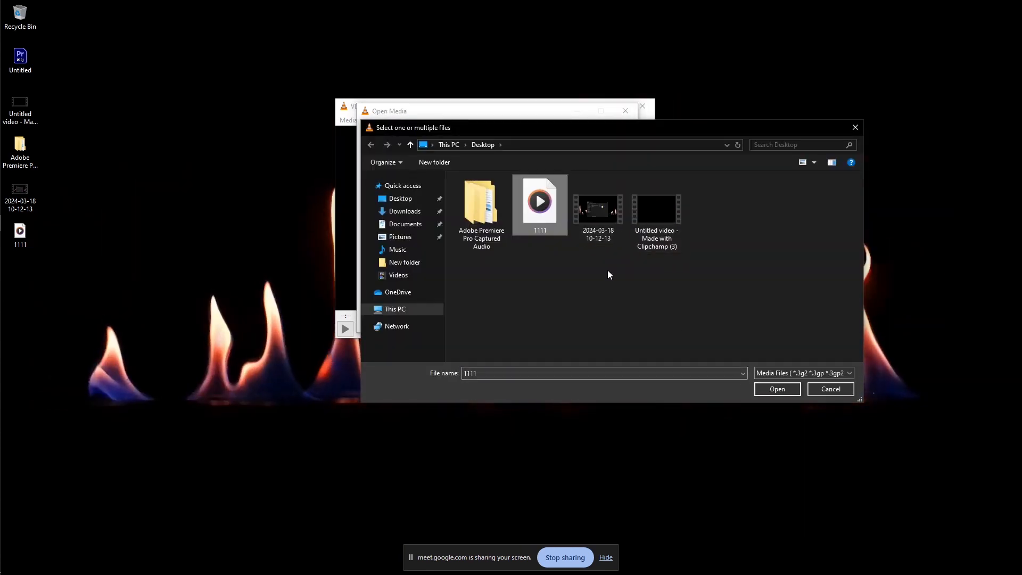
click(781, 392)
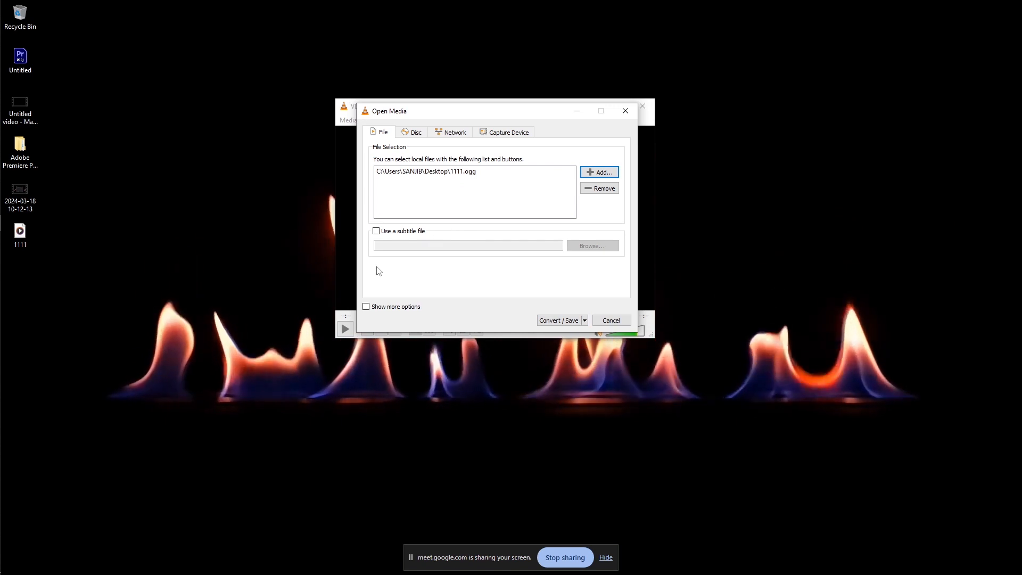
click(557, 322)
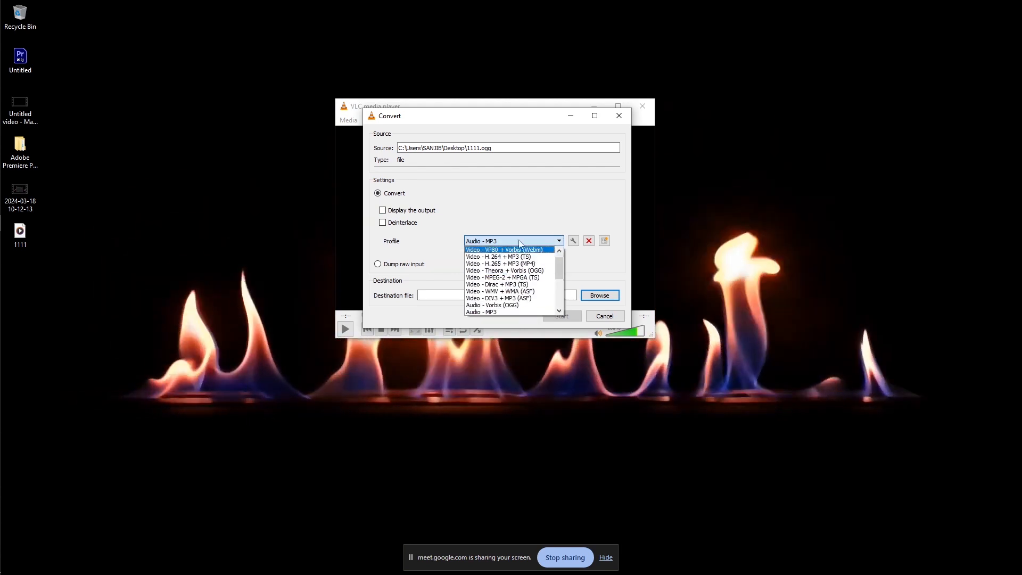
Step: Convert the source with the Audio - MP3 profile to vvv.mp3 on the Desktop, and close VLC
click(543, 233)
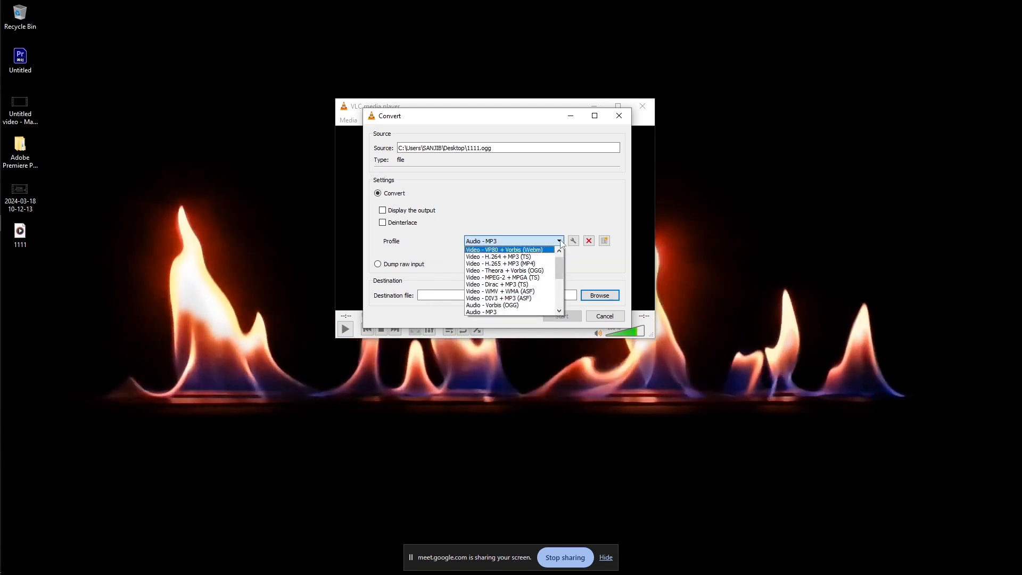
click(505, 313)
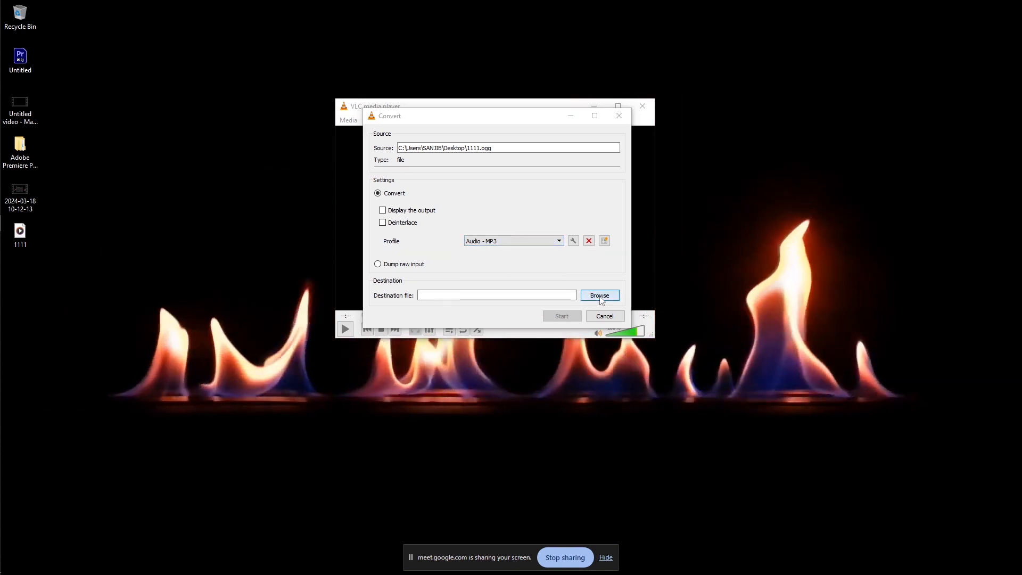
click(599, 295)
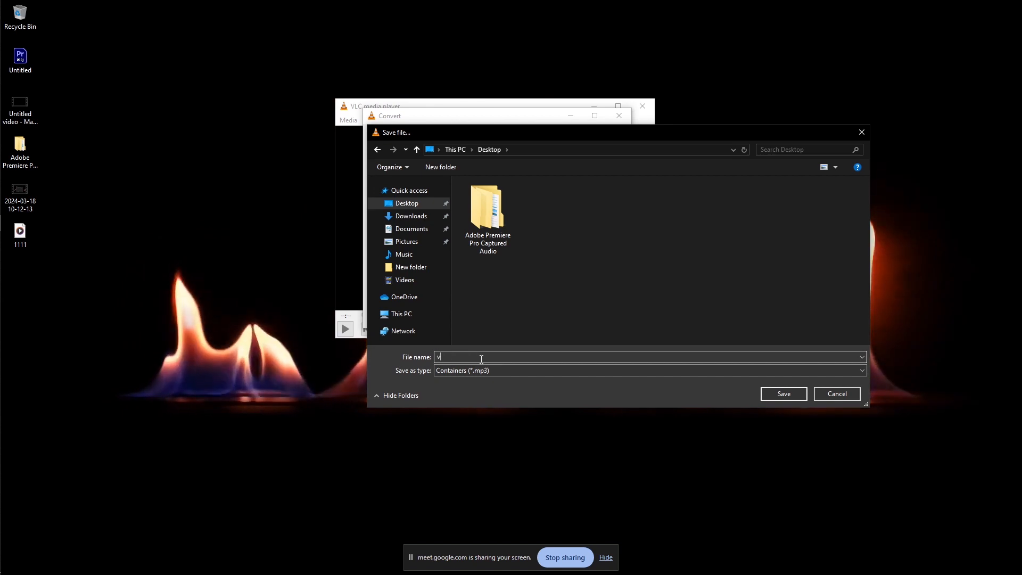
click(784, 394)
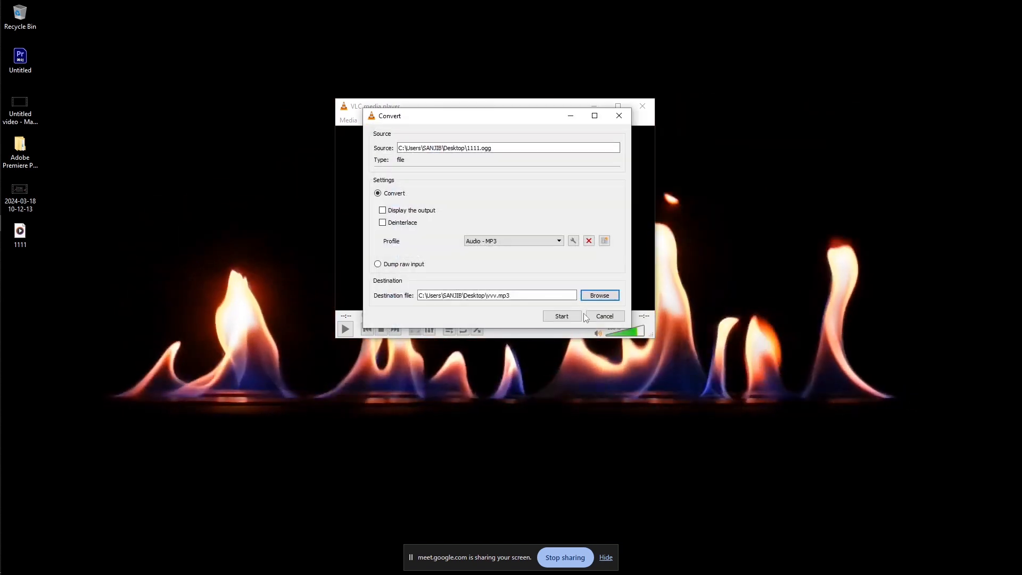
click(562, 317)
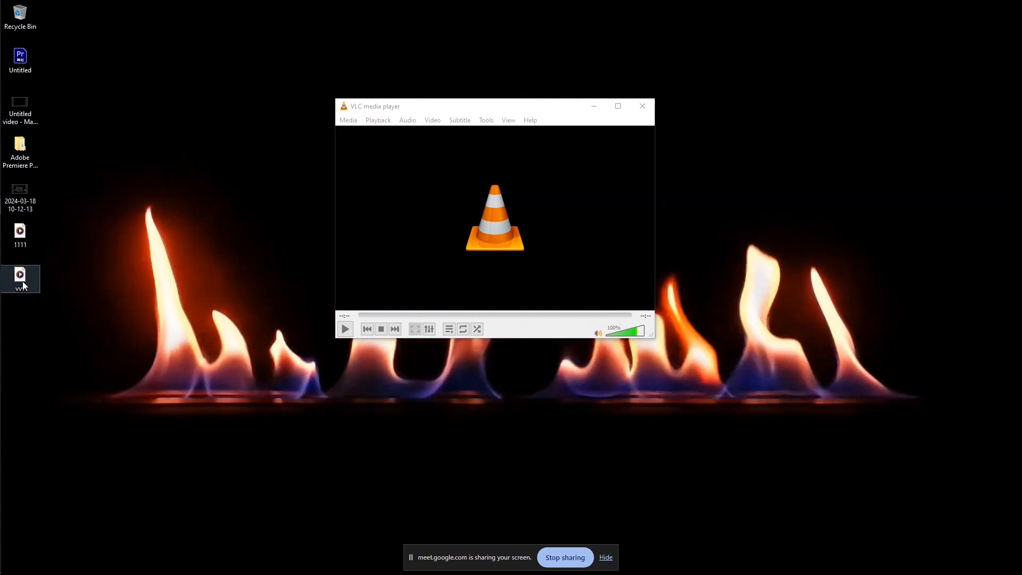
drag(23, 281, 178, 282)
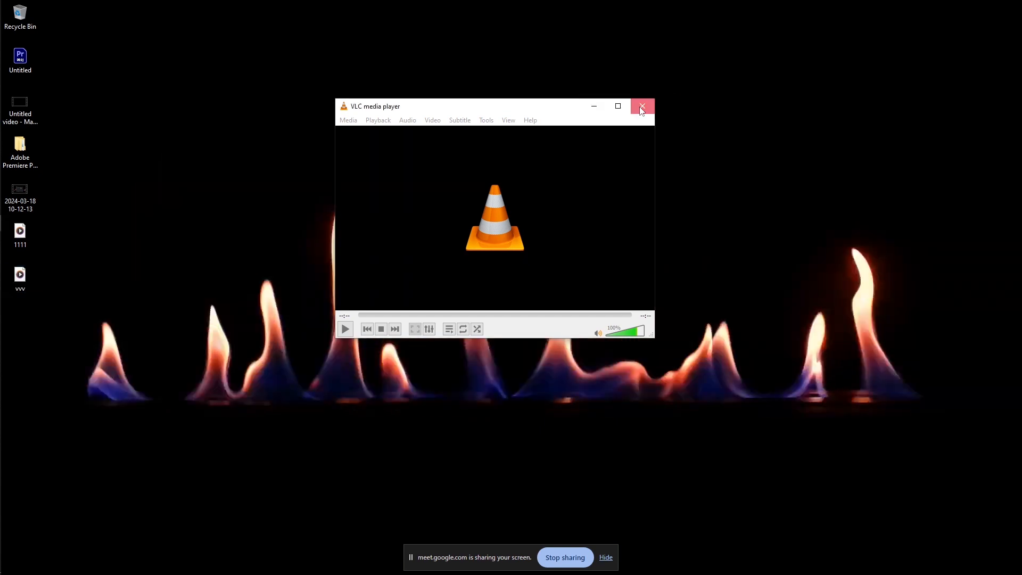
click(642, 104)
Step: Open Adobe Premiere Pro 2021 and create a new project named Untitled on the Desktop, overwriting the existing one
mouse_move(2, 287)
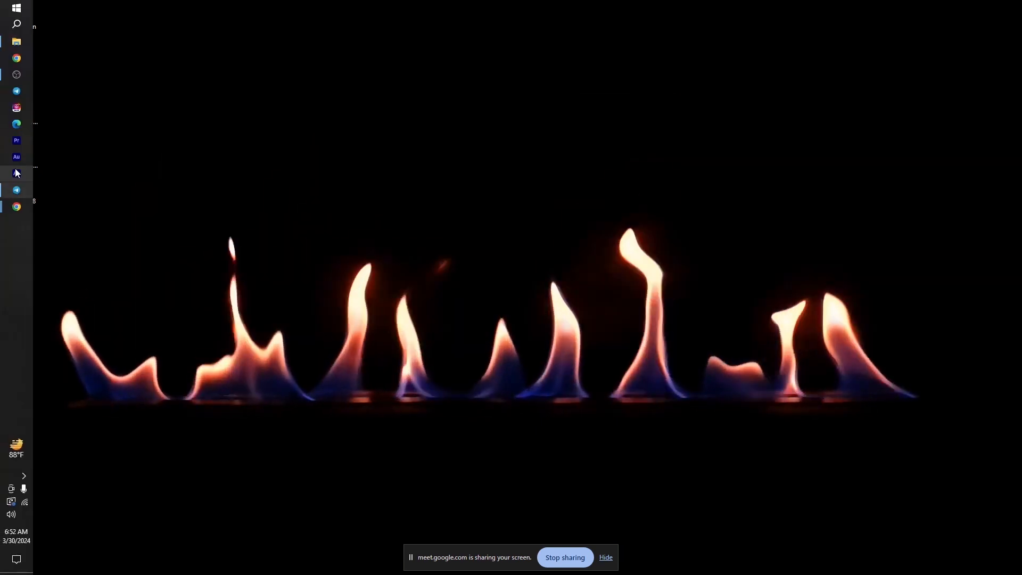
click(17, 146)
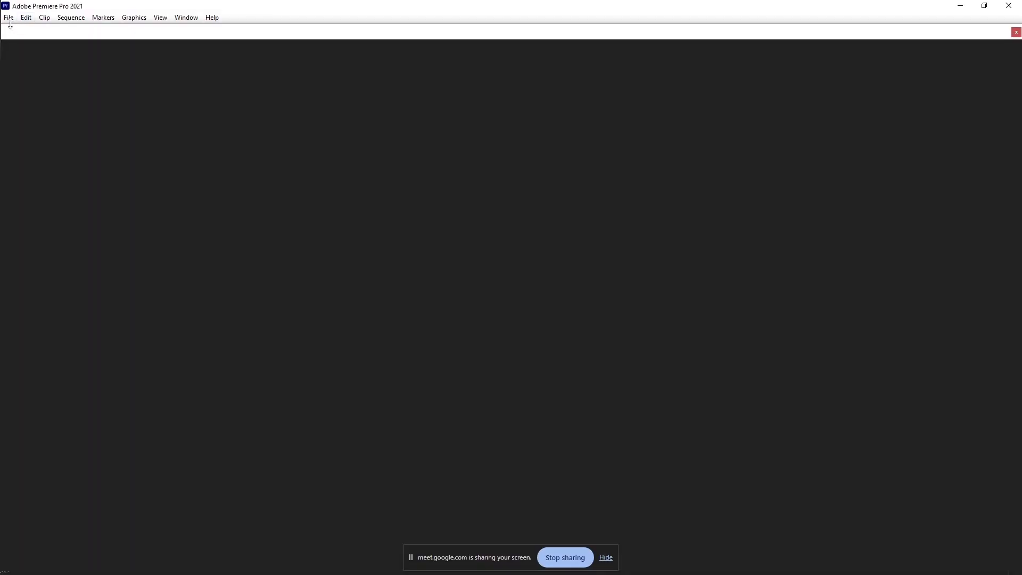
click(10, 21)
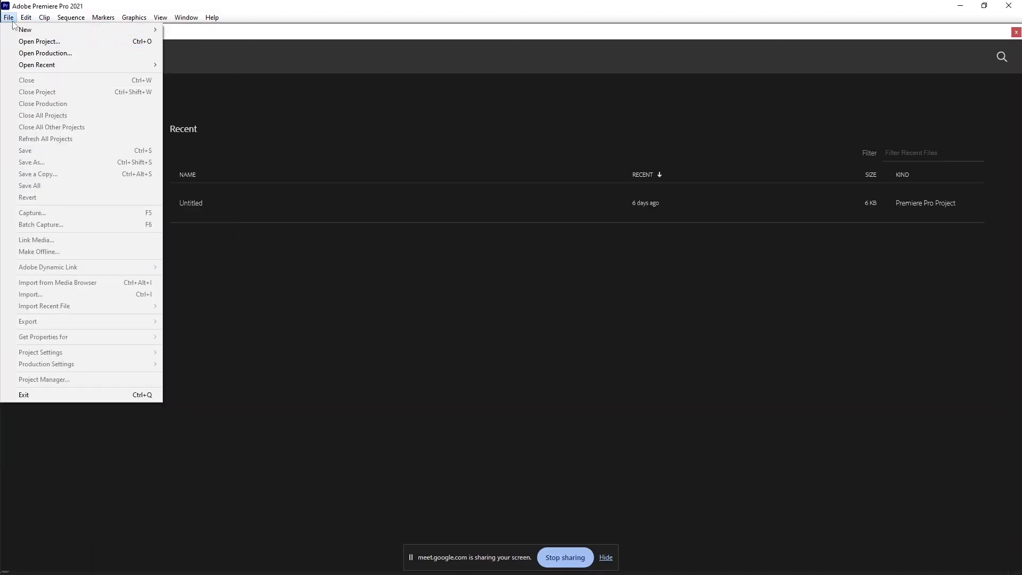
mouse_move(25, 32)
click(251, 32)
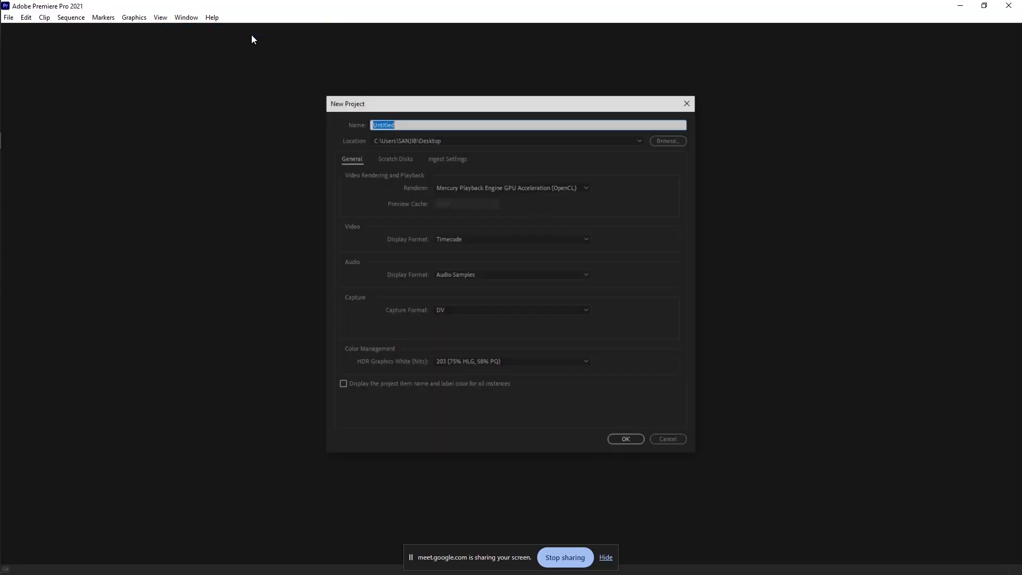
click(663, 140)
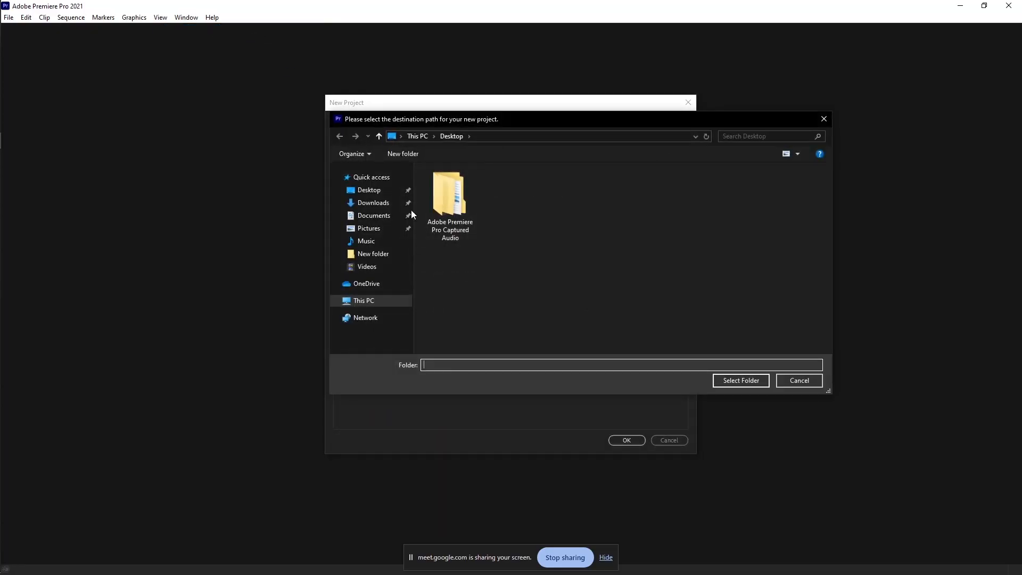
click(759, 382)
click(628, 442)
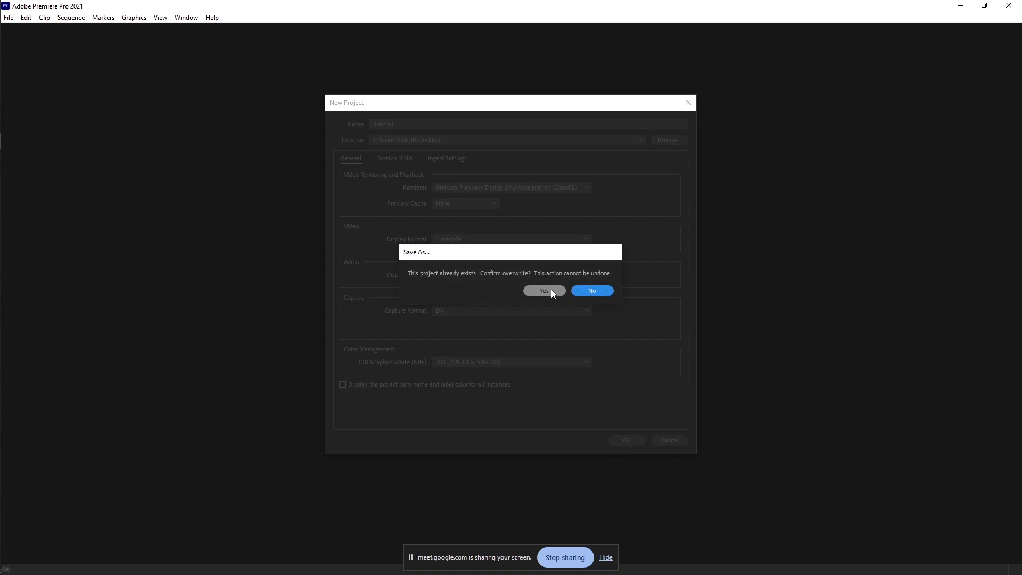
click(551, 289)
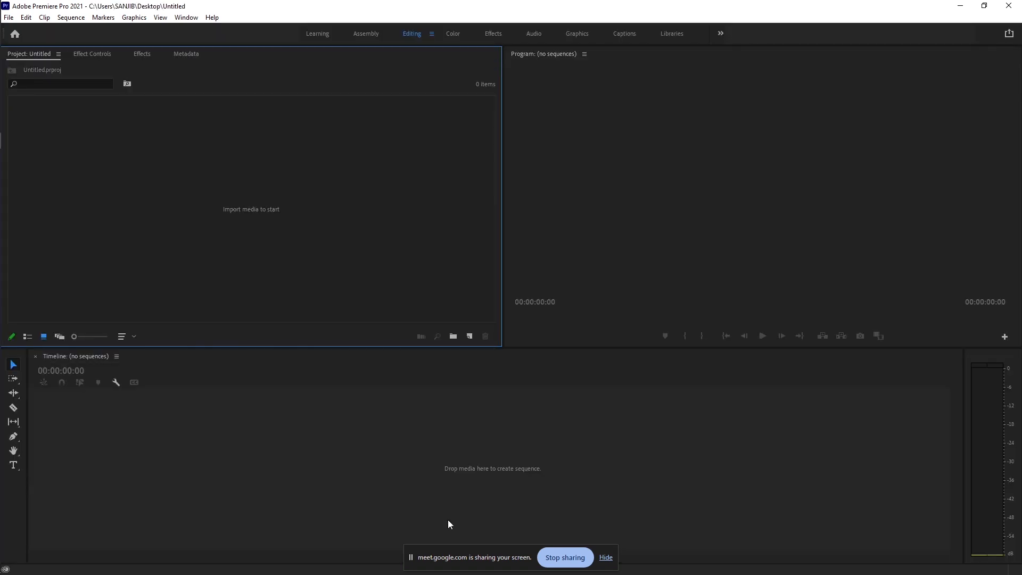
double_click(153, 271)
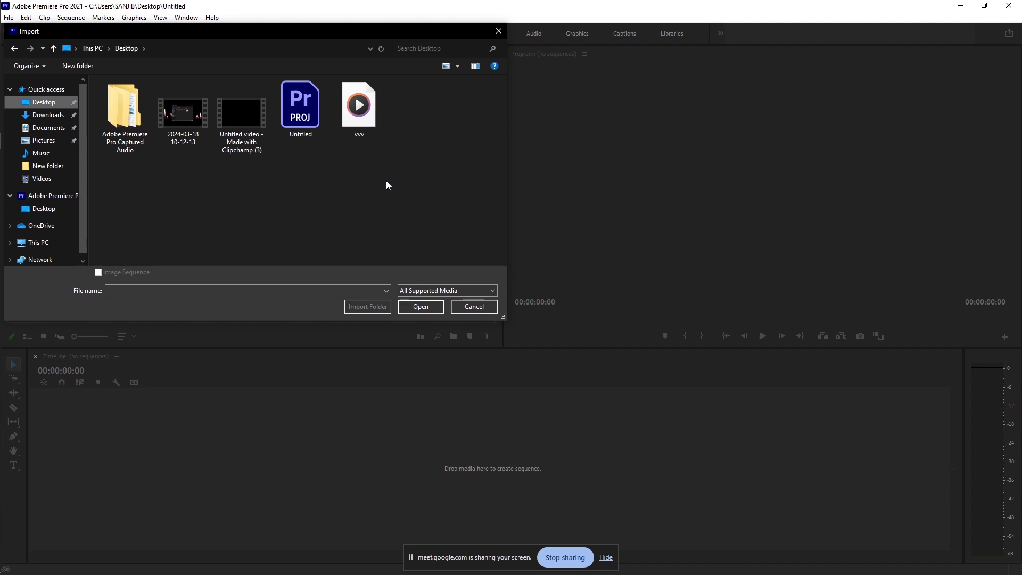
click(476, 306)
click(961, 7)
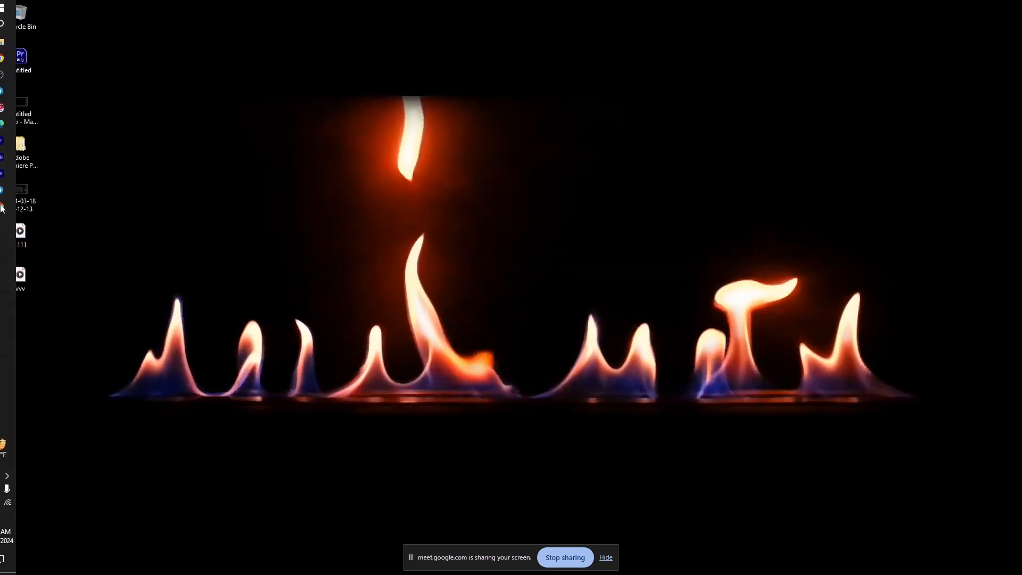
mouse_move(2, 148)
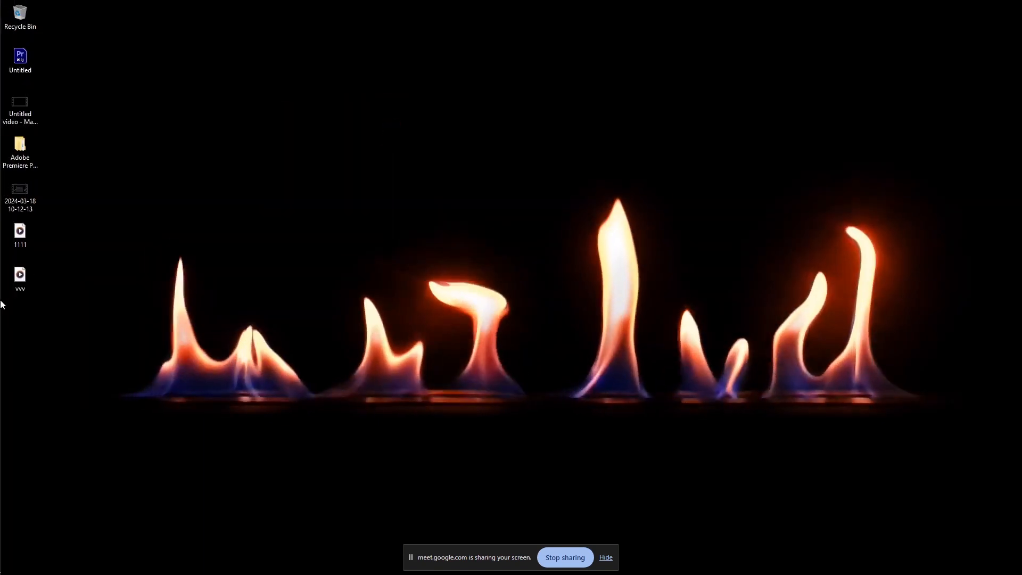
mouse_move(26, 276)
mouse_down()
mouse_move(218, 196)
mouse_move(24, 193)
mouse_move(43, 302)
mouse_move(24, 279)
mouse_up()
click(16, 140)
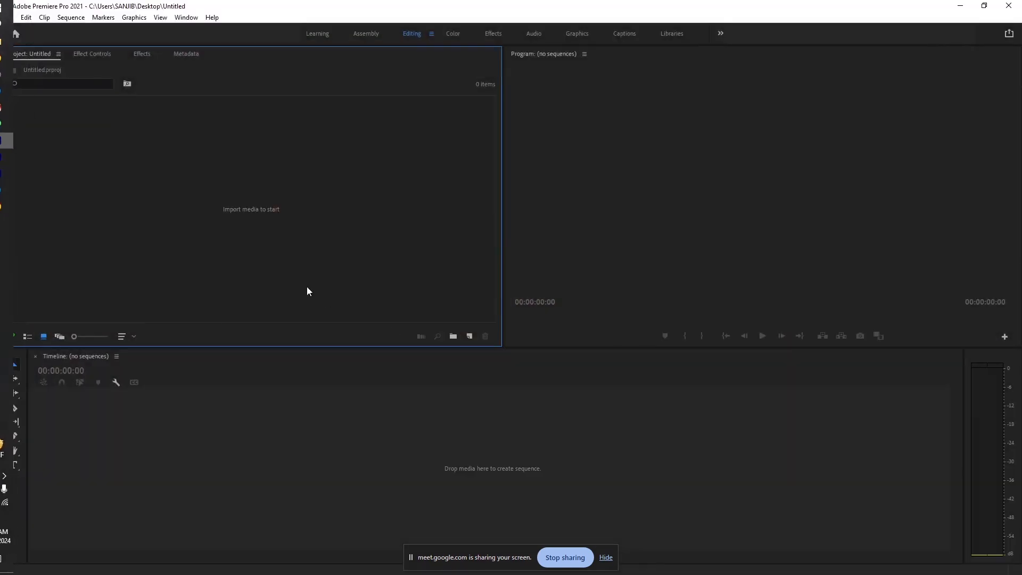
Step: Import vvv.mp3 from the Desktop into the project and create a sequence from it, placing the audio on track A1
double_click(160, 218)
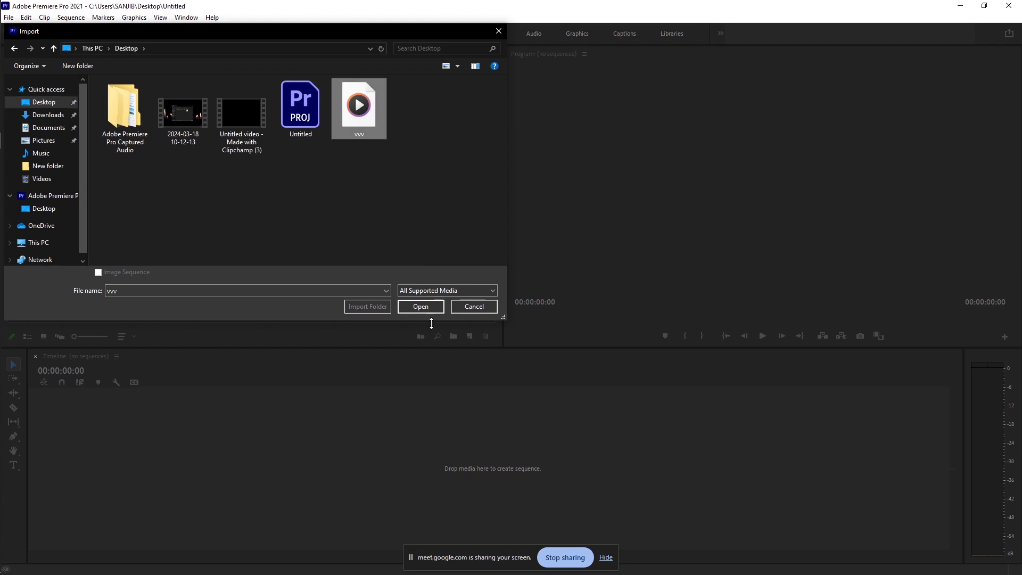
click(426, 307)
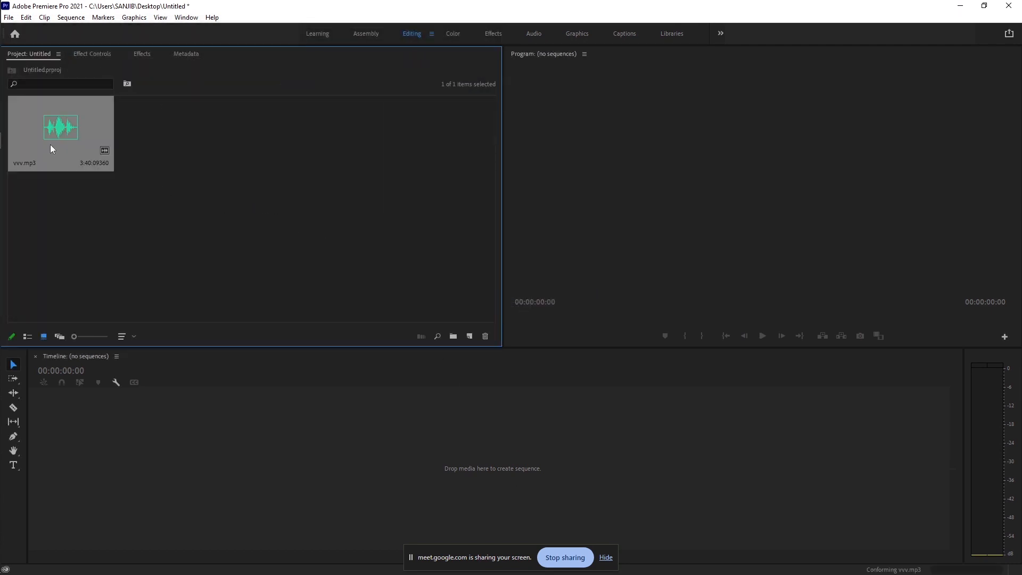
drag(164, 473, 164, 475)
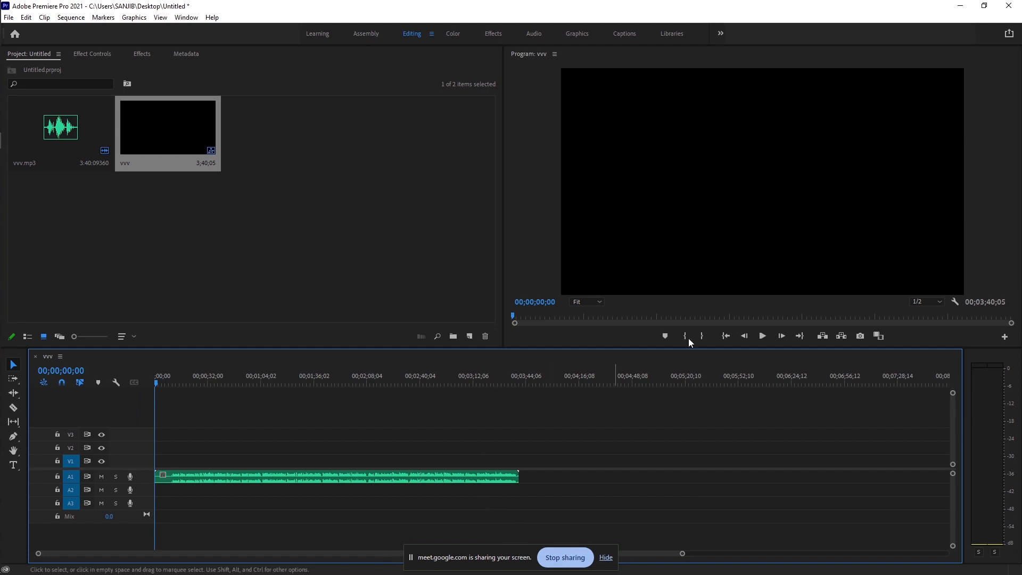
Step: Preview the audio, ripple-trim the first 9 seconds of the clip, and return the playhead to the sequence start
click(762, 336)
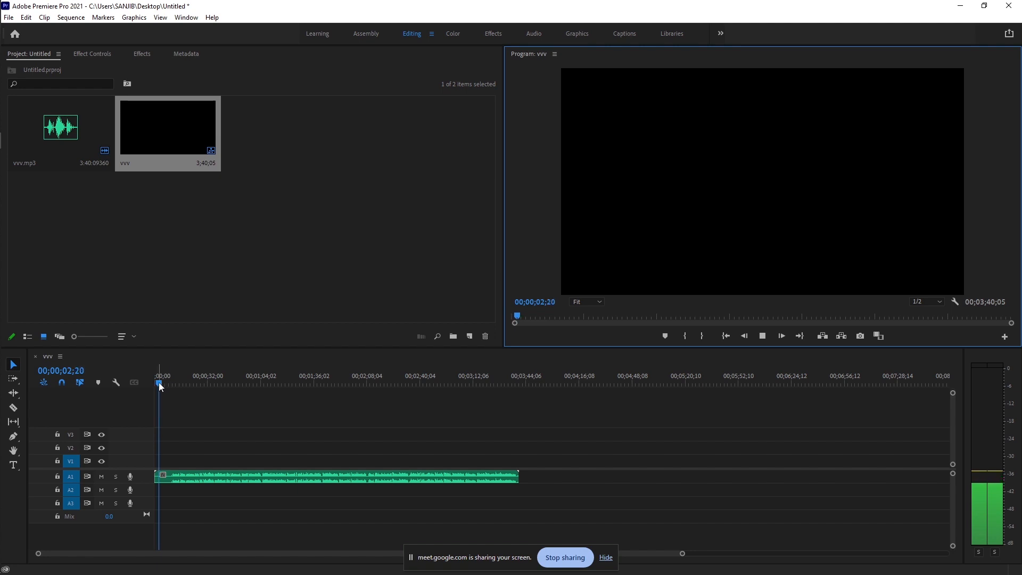
drag(159, 382, 170, 406)
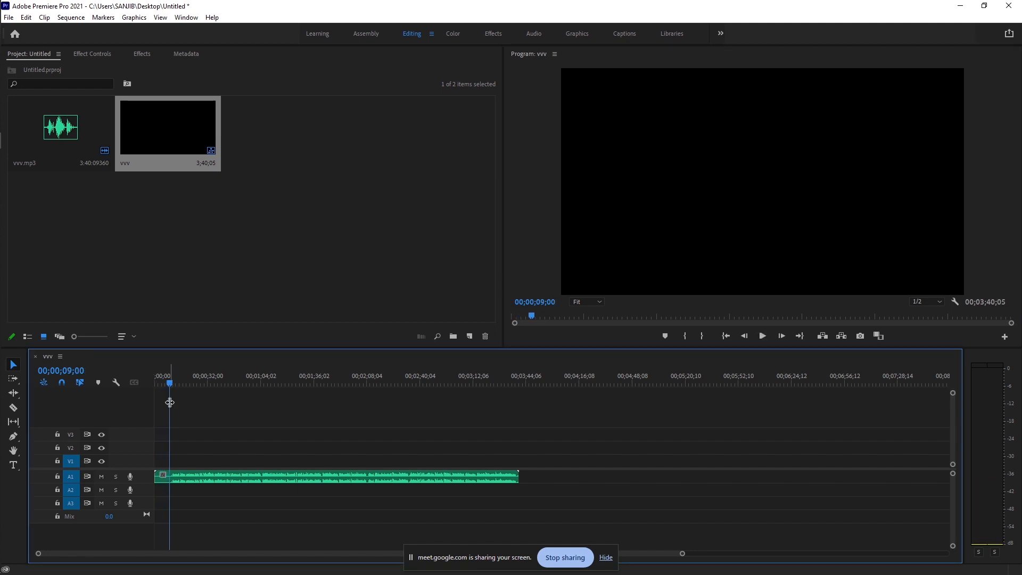
click(764, 336)
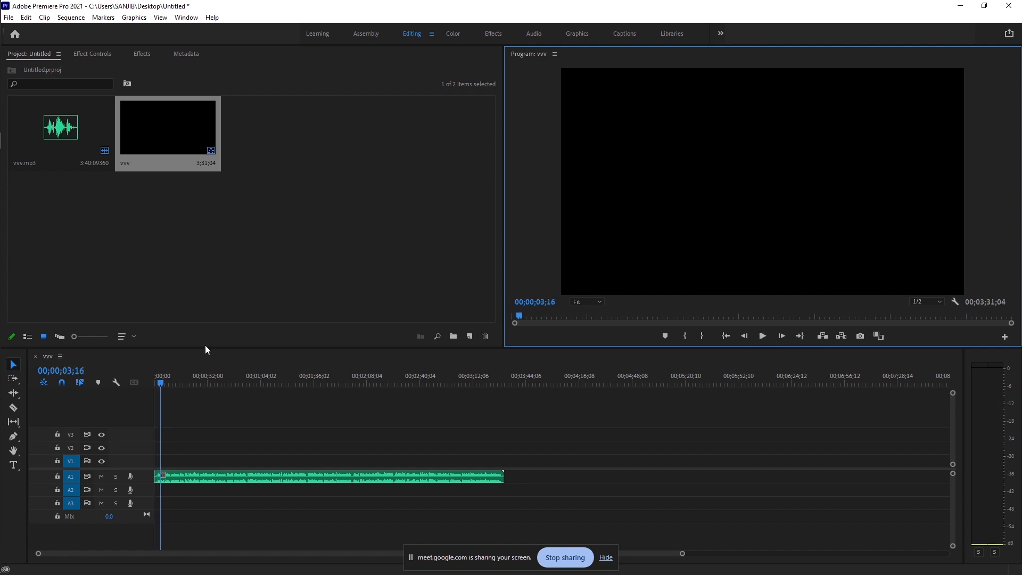
drag(159, 382, 134, 391)
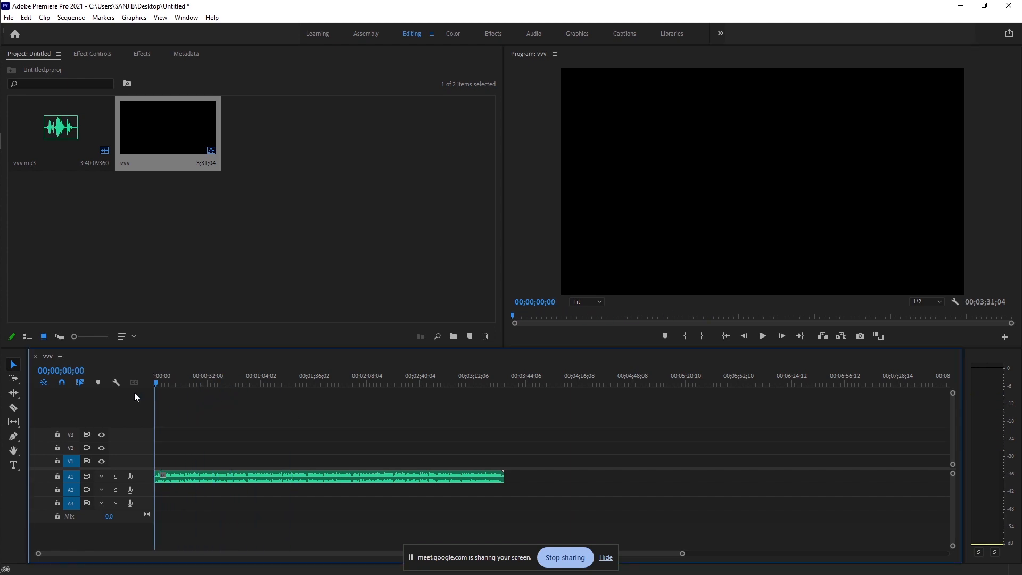